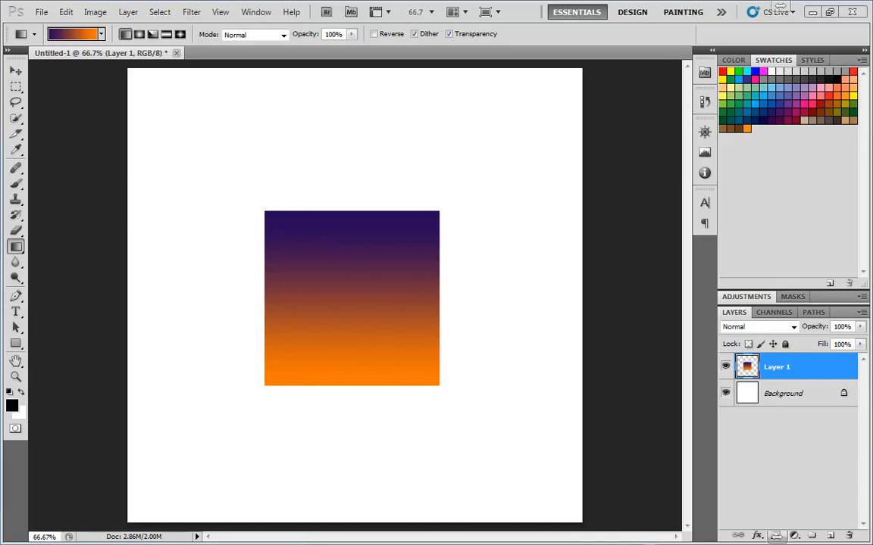
Free-transform the gradient square on Layer 1 to about 101% width and 79% height, using its side and bottom edges
{"action": "left_click", "coordinate": [66, 12]}
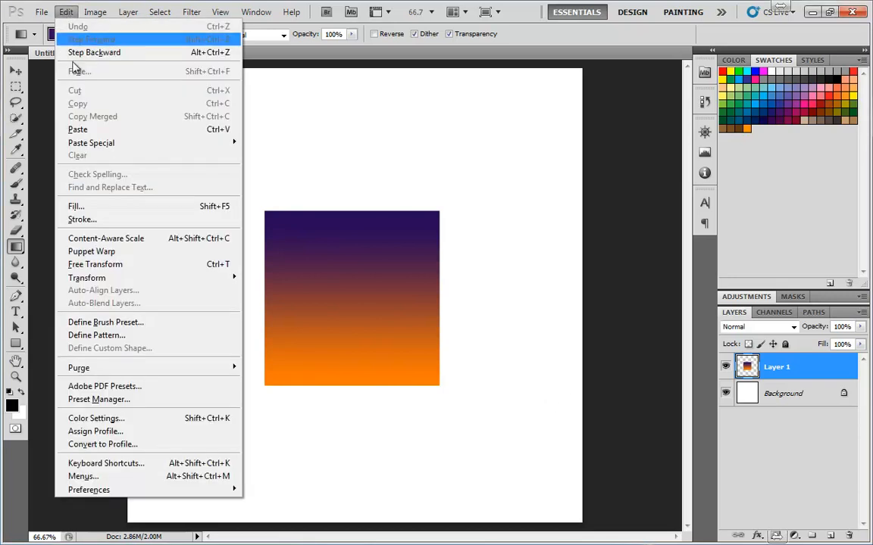
{"action": "left_click", "coordinate": [68, 13]}
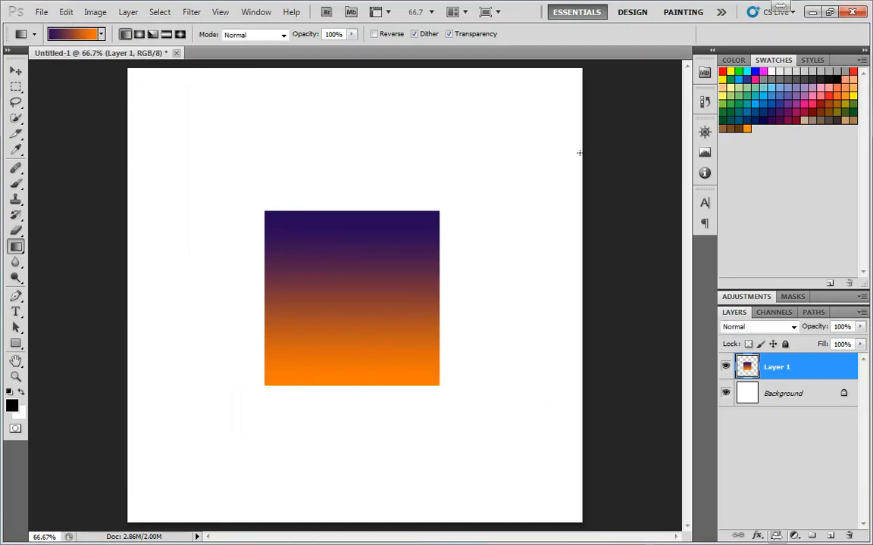
{"action": "key", "text": "ctrl+t"}
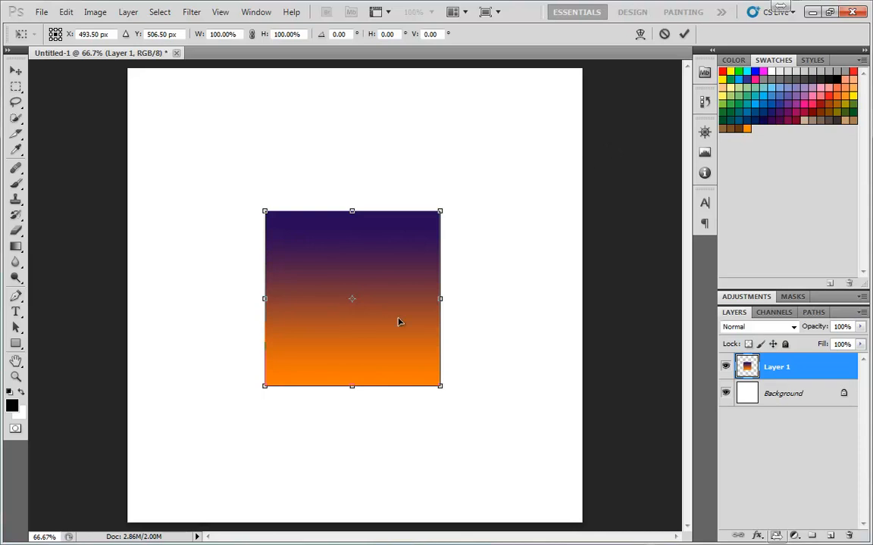
{"action": "left_click_drag", "start_coordinate": [263, 299], "coordinate": [283, 298]}
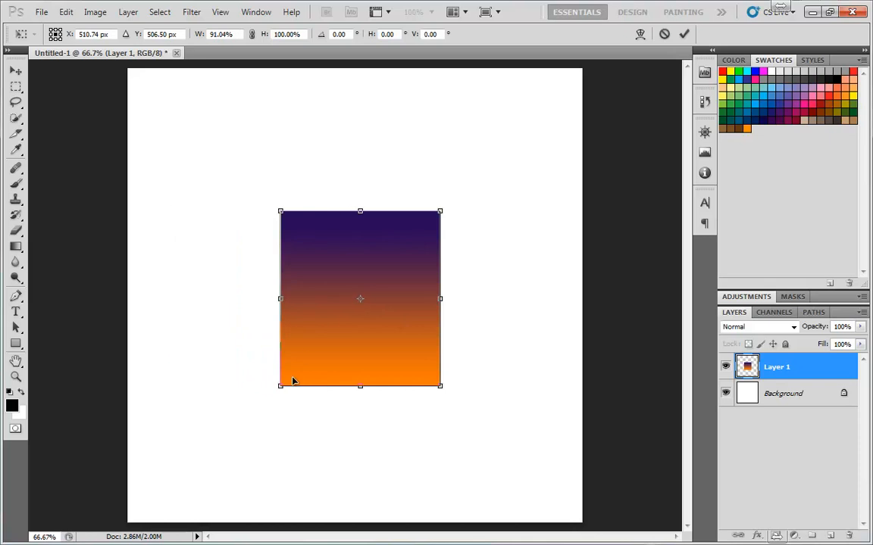
{"action": "left_click_drag", "start_coordinate": [287, 378], "coordinate": [274, 404]}
{"action": "mouse_move", "coordinate": [448, 317]}
{"action": "left_mouse_down"}
{"action": "mouse_move", "coordinate": [399, 302]}
{"action": "mouse_move", "coordinate": [543, 306]}
{"action": "mouse_move", "coordinate": [456, 306]}
{"action": "left_mouse_up"}
{"action": "left_click_drag", "start_coordinate": [369, 400], "coordinate": [365, 352]}
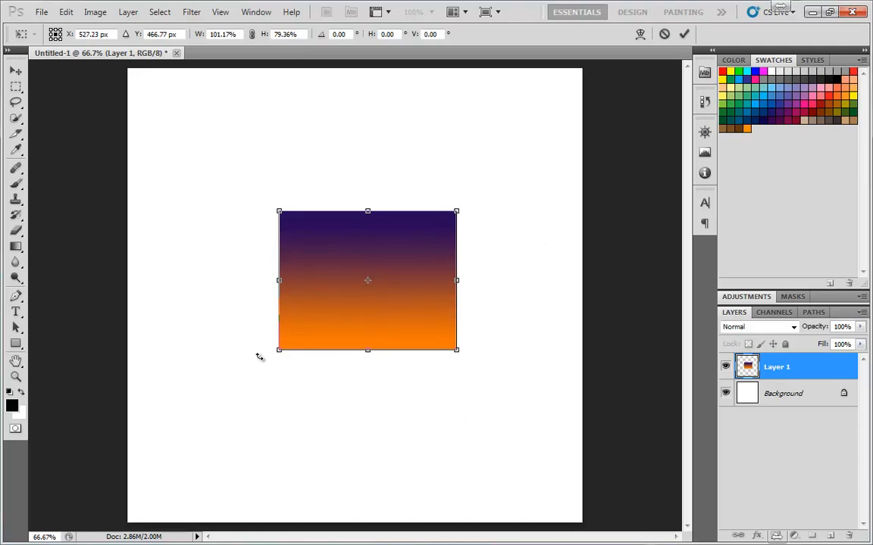
Rotate the rectangle slightly, by about -1°, and turn it to about 0.2° around a reference point moved above its upper-left area
{"action": "mouse_move", "coordinate": [267, 195]}
{"action": "left_mouse_down"}
{"action": "mouse_move", "coordinate": [239, 243]}
{"action": "mouse_move", "coordinate": [259, 356]}
{"action": "mouse_move", "coordinate": [266, 191]}
{"action": "mouse_move", "coordinate": [384, 152]}
{"action": "mouse_move", "coordinate": [274, 214]}
{"action": "mouse_move", "coordinate": [279, 201]}
{"action": "mouse_move", "coordinate": [278, 208]}
{"action": "left_mouse_up"}
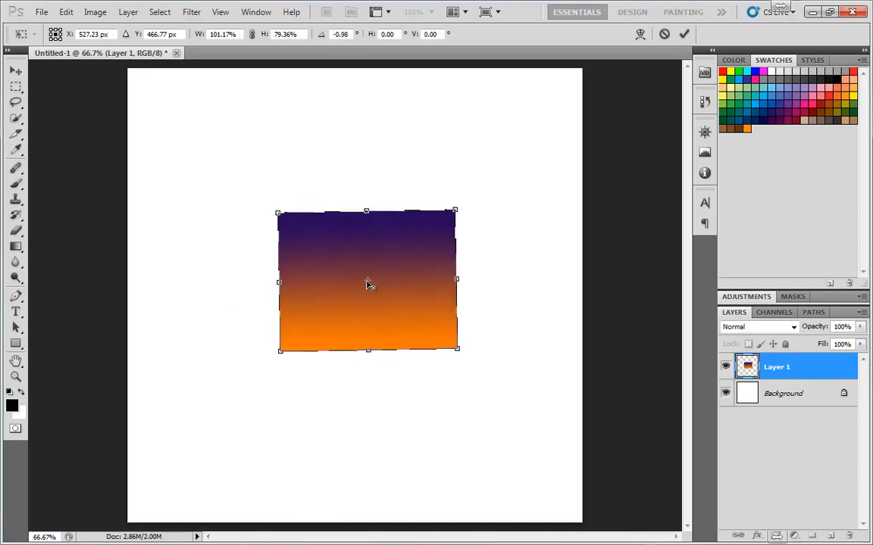
{"action": "left_click_drag", "start_coordinate": [367, 282], "coordinate": [304, 164]}
{"action": "left_click_drag", "start_coordinate": [477, 362], "coordinate": [511, 381]}
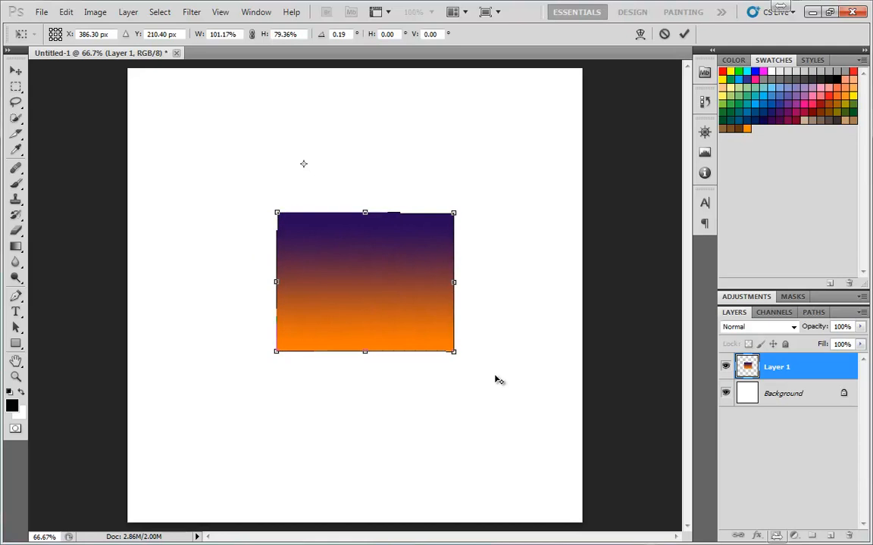
Try distorting the rectangle's corners individually into a slanted shape with a narrow top and wide base, and discard the transform
{"action": "left_click_drag", "start_coordinate": [453, 351], "coordinate": [469, 380]}
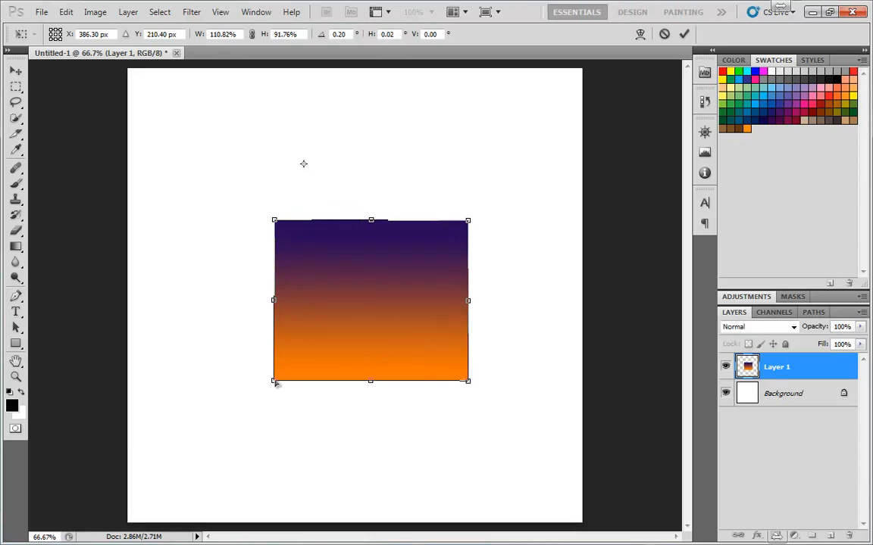
{"action": "left_click_drag", "start_coordinate": [275, 382], "coordinate": [226, 450]}
{"action": "left_click_drag", "start_coordinate": [469, 381], "coordinate": [552, 360]}
{"action": "left_click_drag", "start_coordinate": [467, 220], "coordinate": [387, 197]}
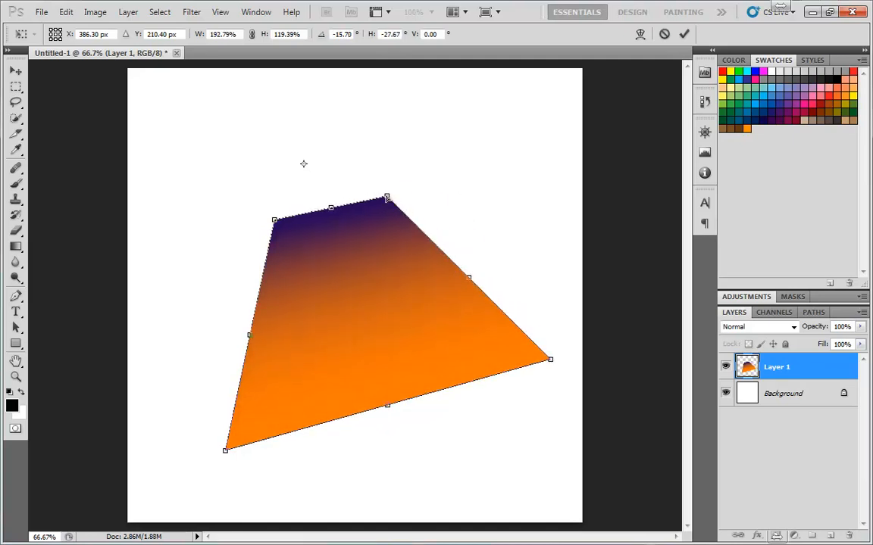
{"action": "left_click_drag", "start_coordinate": [274, 219], "coordinate": [322, 213]}
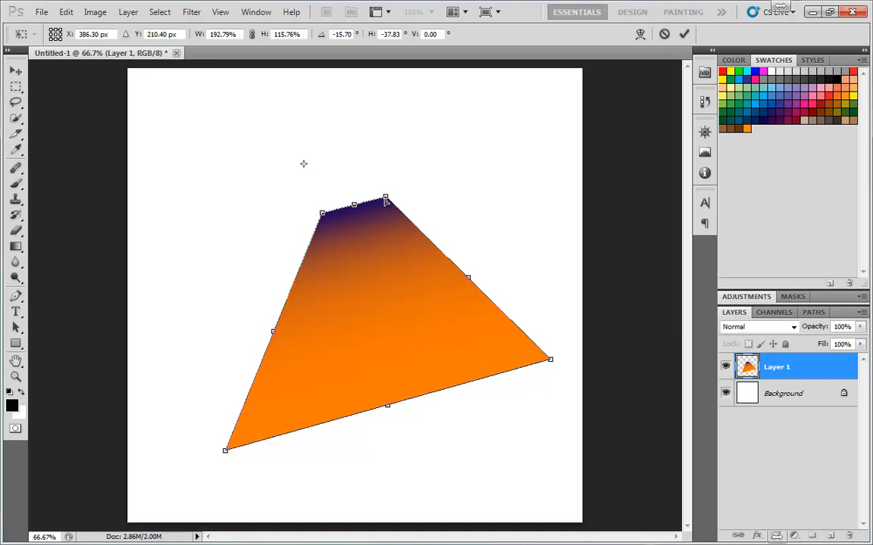
{"action": "left_click_drag", "start_coordinate": [386, 198], "coordinate": [401, 187]}
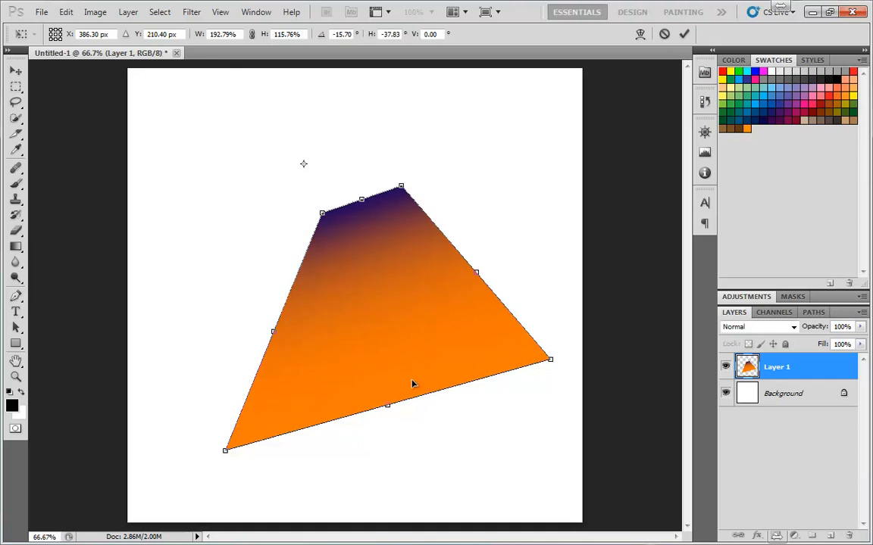
{"action": "left_click_drag", "start_coordinate": [387, 407], "coordinate": [381, 350]}
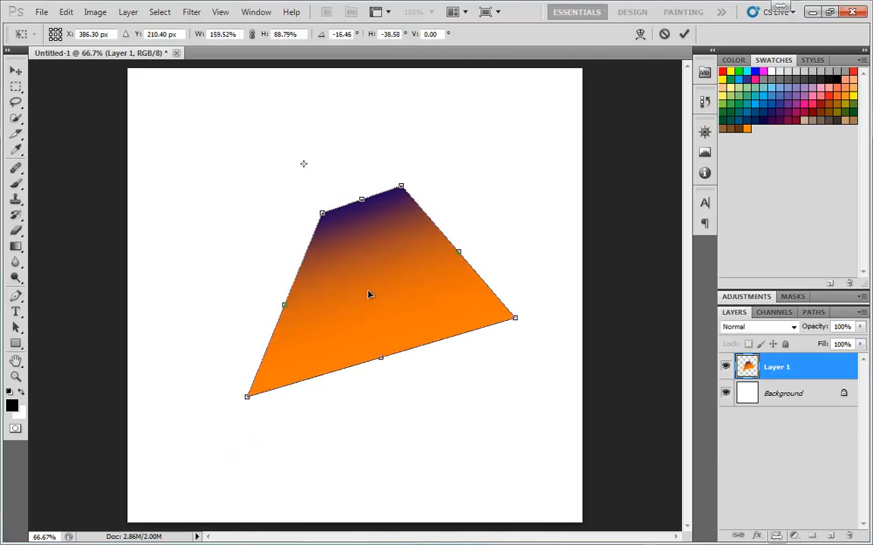
{"action": "key", "text": "Escape"}
Free-transform the gradient square again, scaling it proportionally to about 84%
{"action": "key", "text": "ctrl+t"}
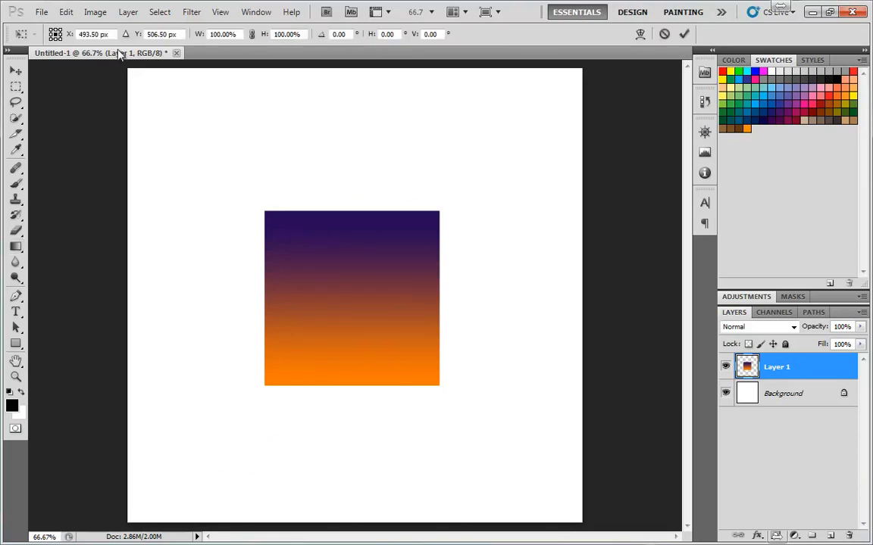
{"action": "left_click_drag", "start_coordinate": [272, 387], "coordinate": [357, 341]}
{"action": "left_click_drag", "start_coordinate": [439, 342], "coordinate": [457, 358]}
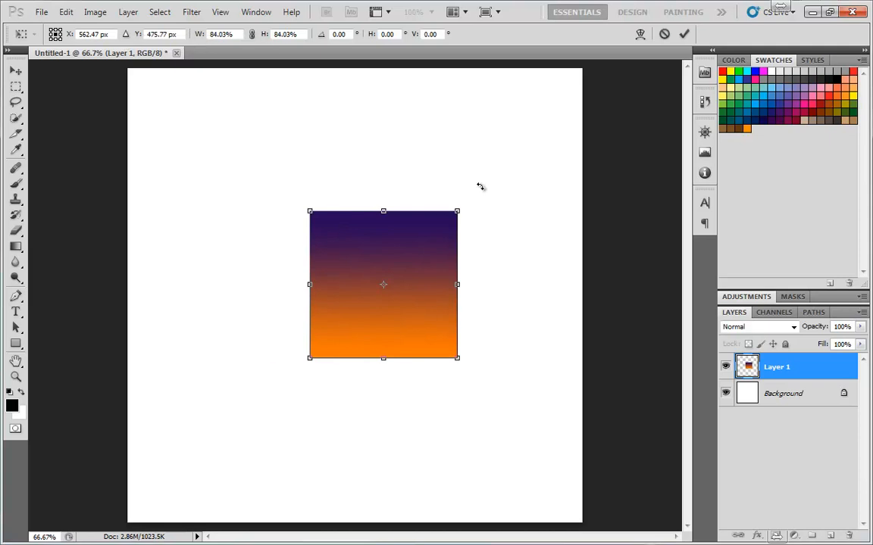
{"action": "mouse_move", "coordinate": [478, 185]}
{"action": "left_mouse_down"}
{"action": "mouse_move", "coordinate": [499, 222]}
{"action": "mouse_move", "coordinate": [502, 298]}
{"action": "mouse_move", "coordinate": [520, 241]}
{"action": "mouse_move", "coordinate": [486, 180]}
{"action": "left_mouse_up"}
Try a perspective shape with the square's right edge stretched to about 178% height and the shape shifted left, and undo the applied transform
{"action": "left_click_drag", "start_coordinate": [458, 359], "coordinate": [454, 386]}
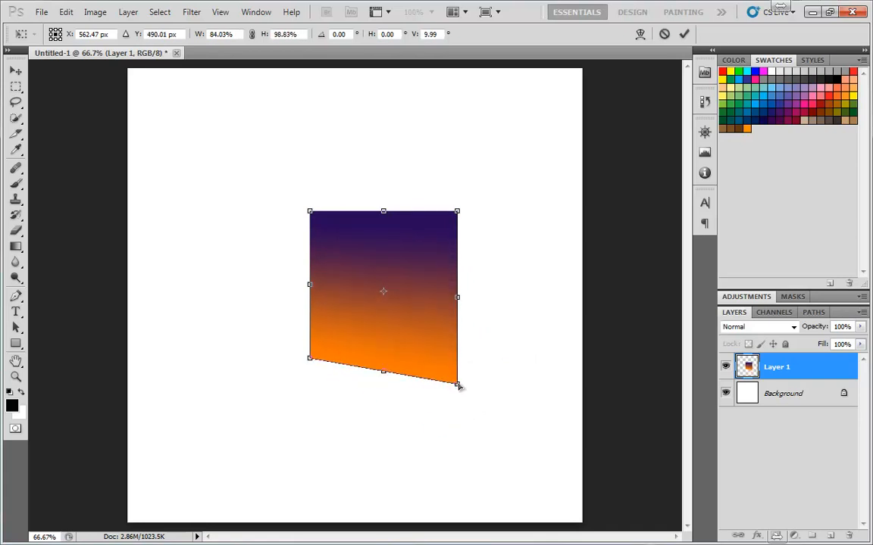
{"action": "left_click_drag", "start_coordinate": [459, 387], "coordinate": [460, 447]}
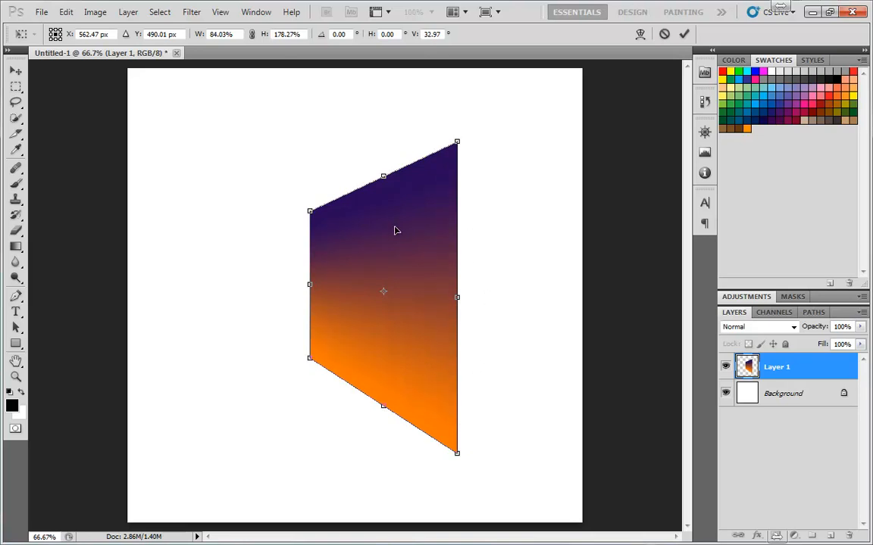
{"action": "left_click_drag", "start_coordinate": [395, 230], "coordinate": [307, 221]}
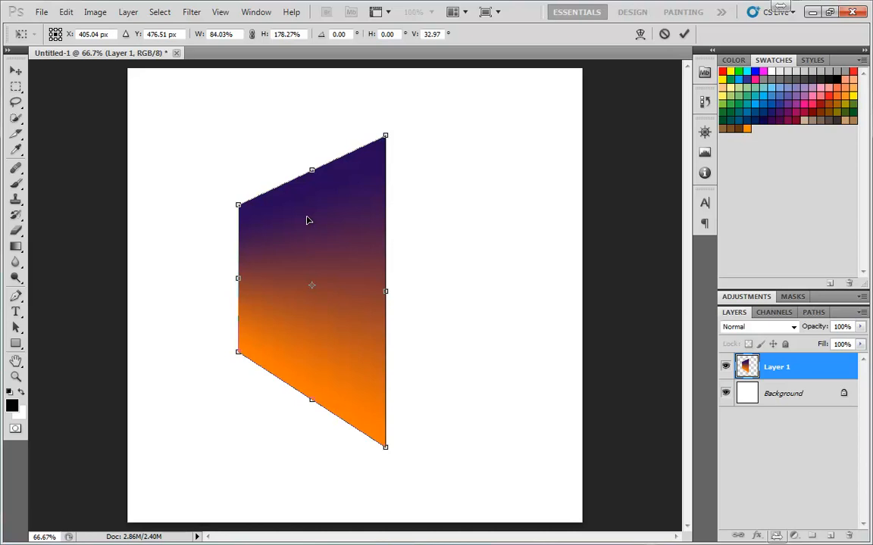
{"action": "key", "text": "Return"}
{"action": "key", "text": "g"}
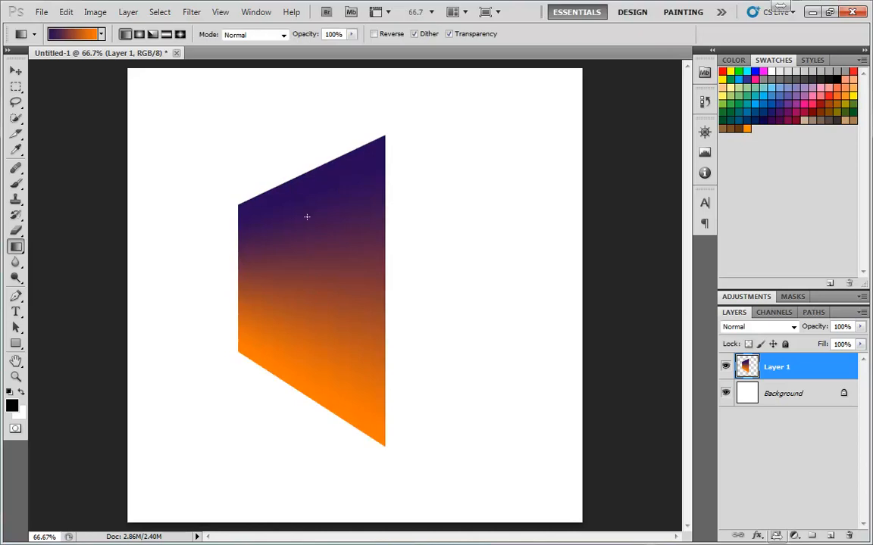
{"action": "key", "text": "ctrl+z"}
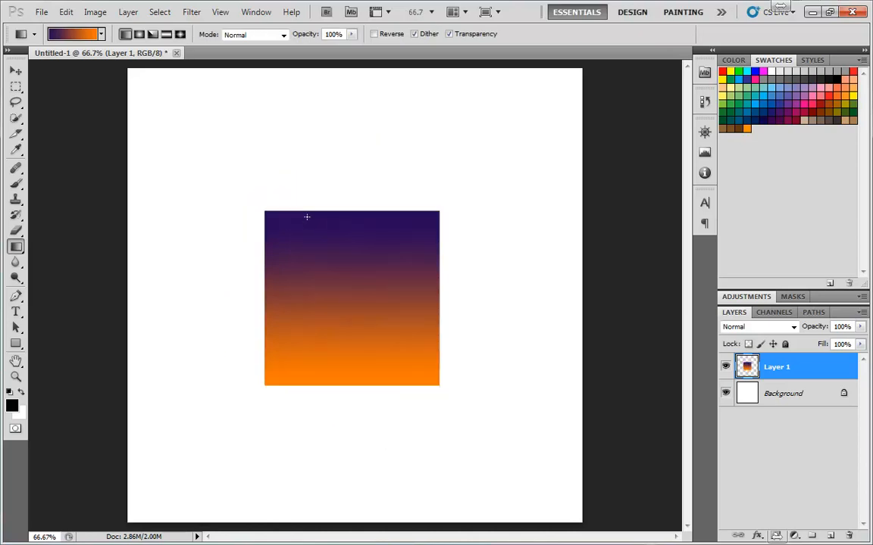
Warp the gradient square in Free Transform by pulling its two top corners up and outward into a flared shape
{"action": "key", "text": "ctrl+t"}
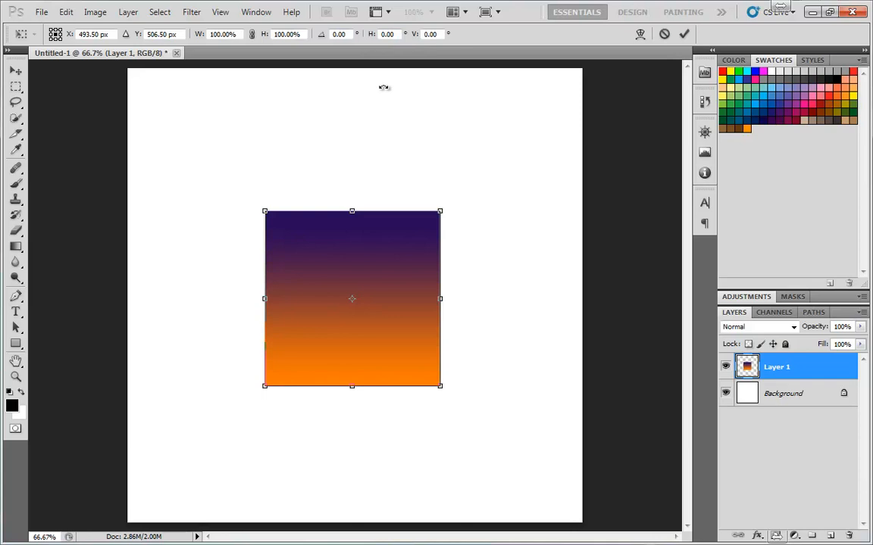
{"action": "left_click", "coordinate": [640, 35]}
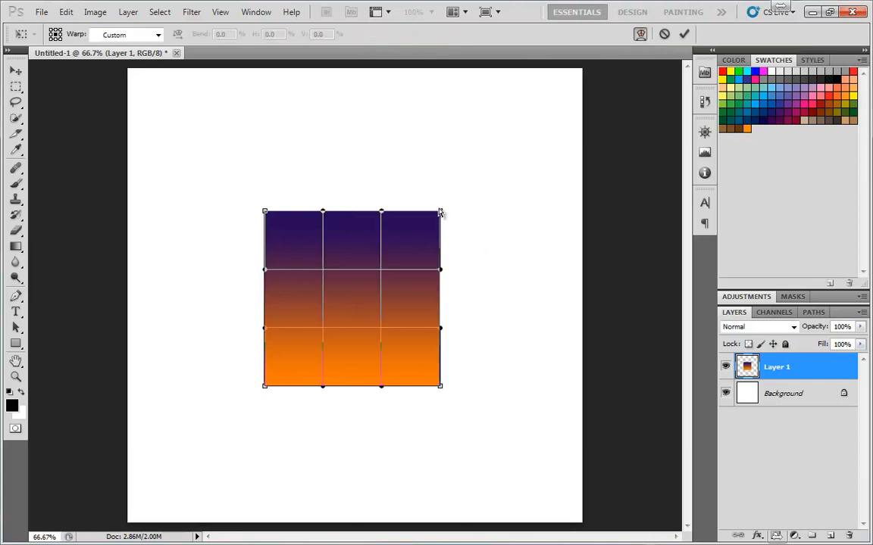
{"action": "left_click_drag", "start_coordinate": [440, 214], "coordinate": [498, 168]}
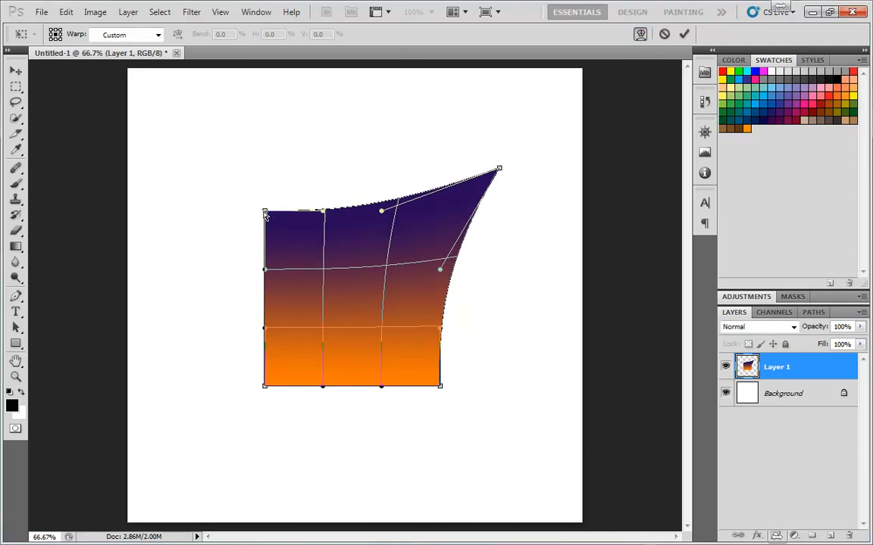
{"action": "left_click_drag", "start_coordinate": [264, 213], "coordinate": [217, 163]}
Bend the warped shape's top edge upward into a symmetrical dome with its curve handles, and apply the warp
{"action": "left_click_drag", "start_coordinate": [323, 214], "coordinate": [324, 143]}
{"action": "left_click_drag", "start_coordinate": [382, 210], "coordinate": [411, 132]}
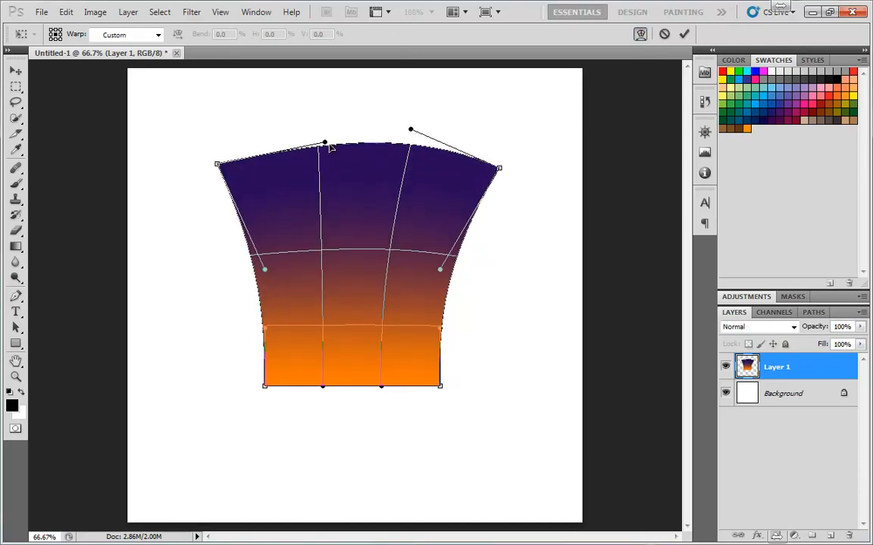
{"action": "left_click_drag", "start_coordinate": [324, 142], "coordinate": [303, 93]}
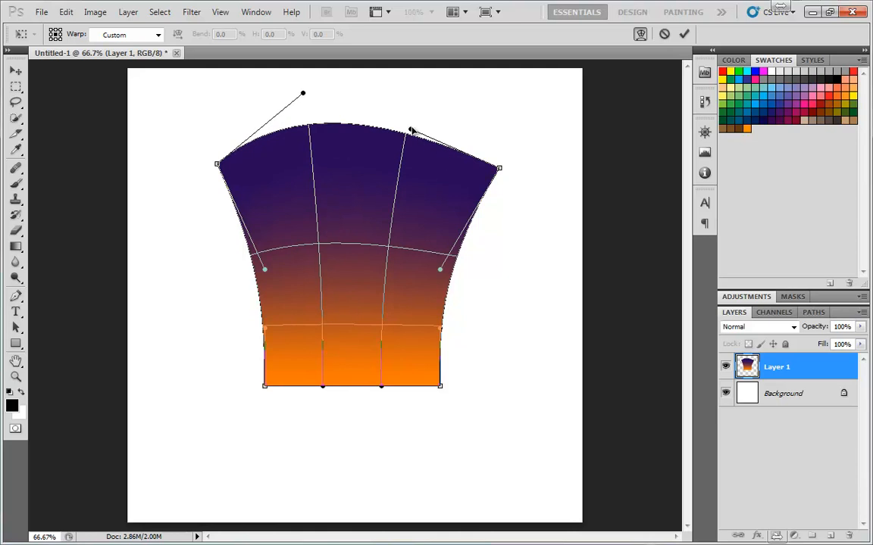
{"action": "left_click_drag", "start_coordinate": [411, 130], "coordinate": [439, 94]}
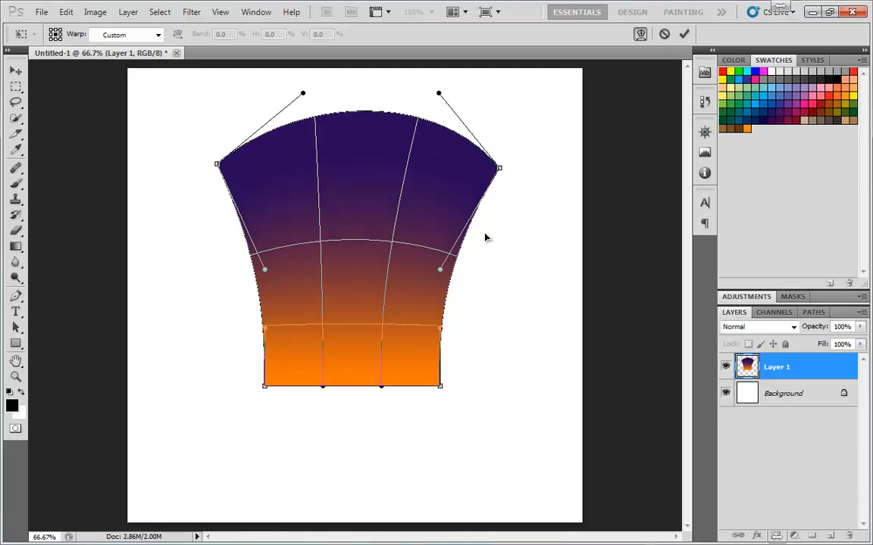
{"action": "key", "text": "Return"}
{"action": "key", "text": "g"}
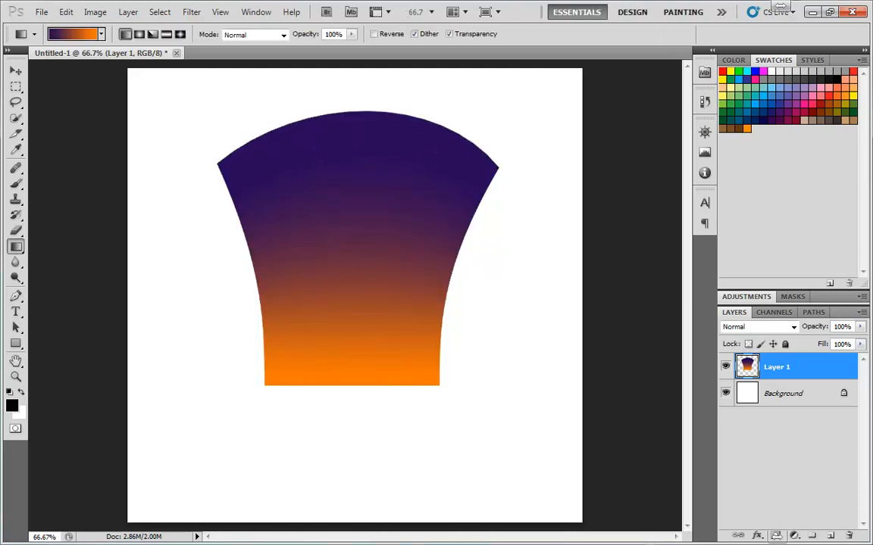